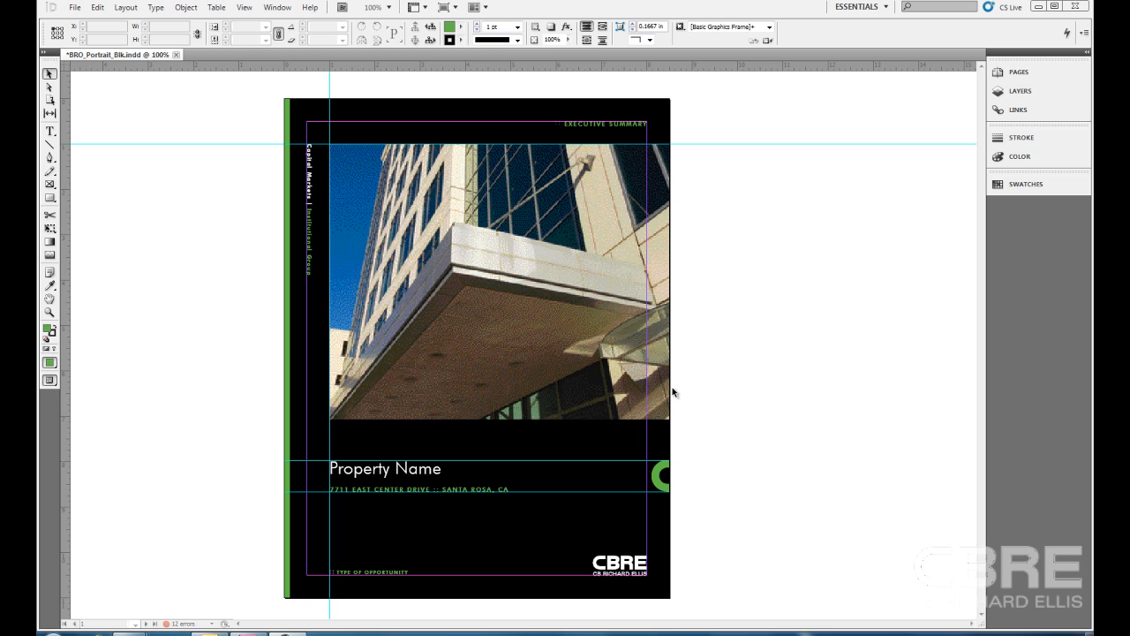
# Set the document bleed to 0.125 in on all four sides in the document setup.
pyautogui.click(76, 8)
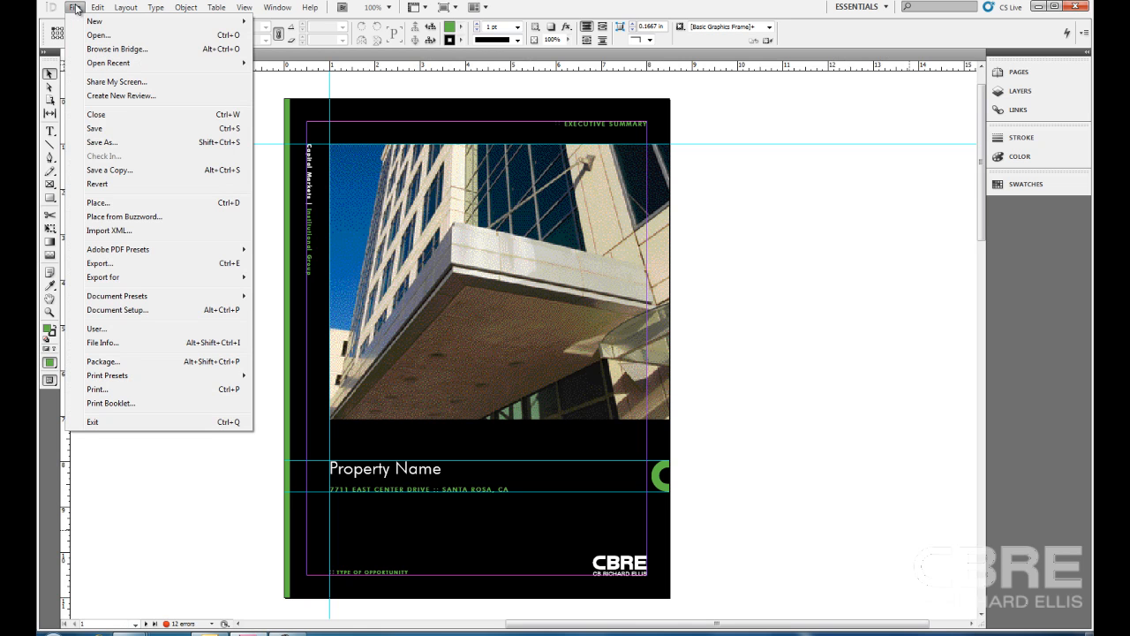
pyautogui.click(126, 309)
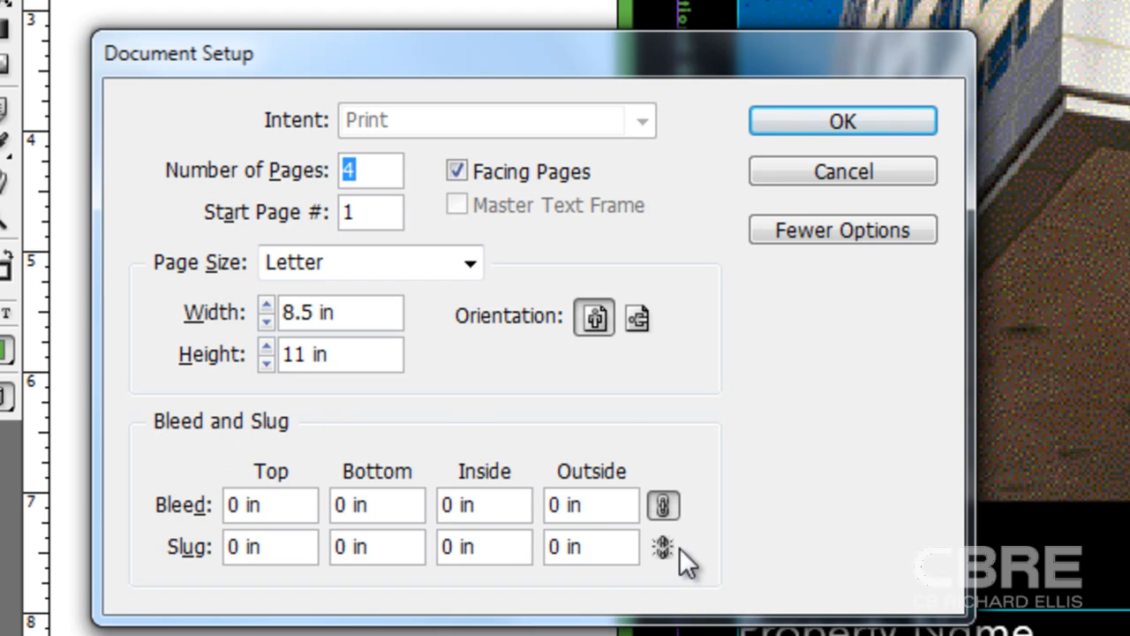
pyautogui.click(808, 234)
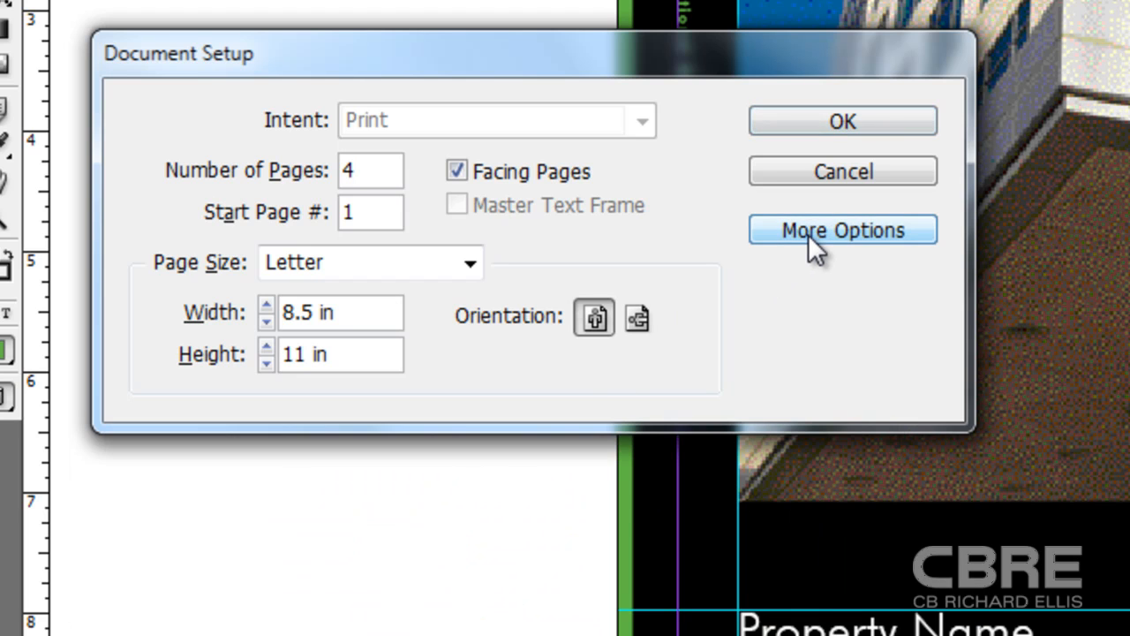
pyautogui.click(808, 234)
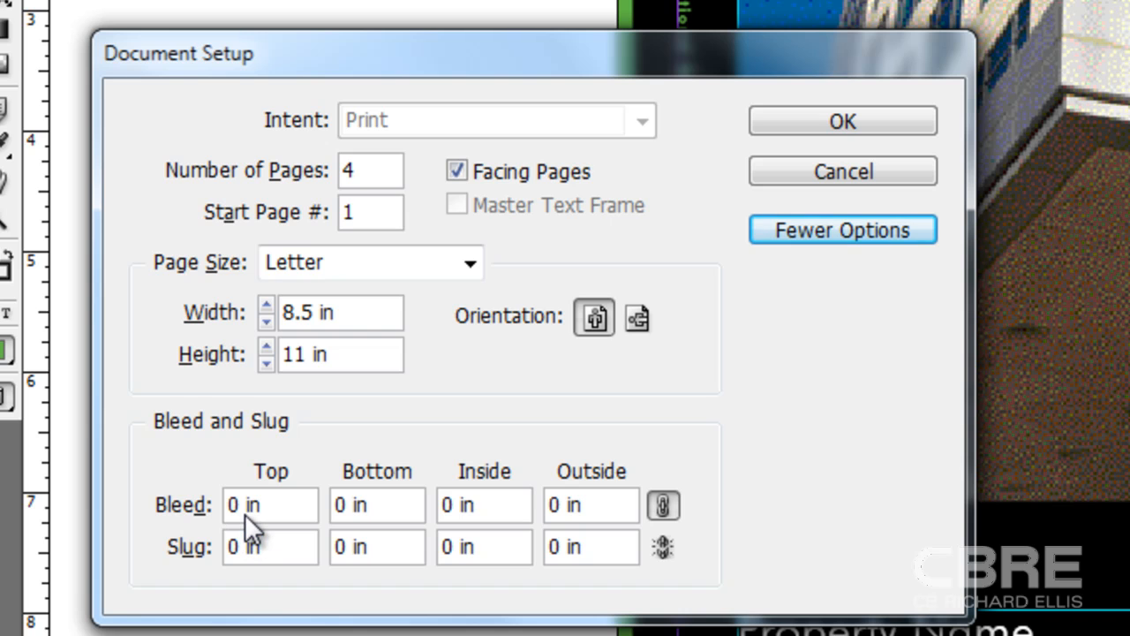
pyautogui.moveTo(241, 505); pyautogui.dragTo(225, 498)
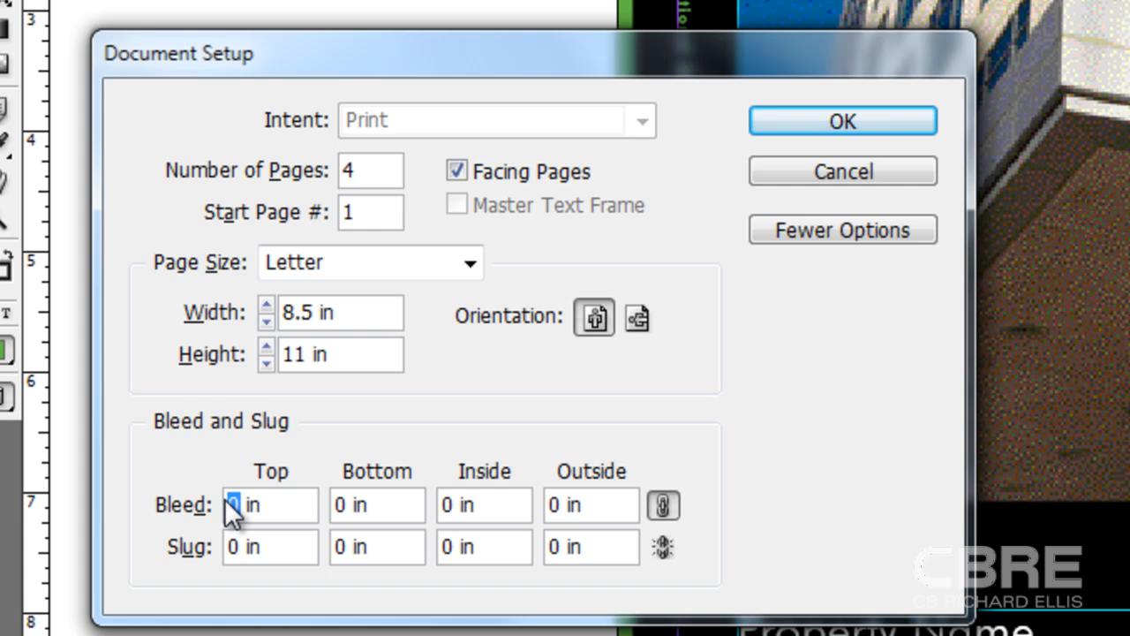
pyautogui.write('.125')
pyautogui.click(664, 512)
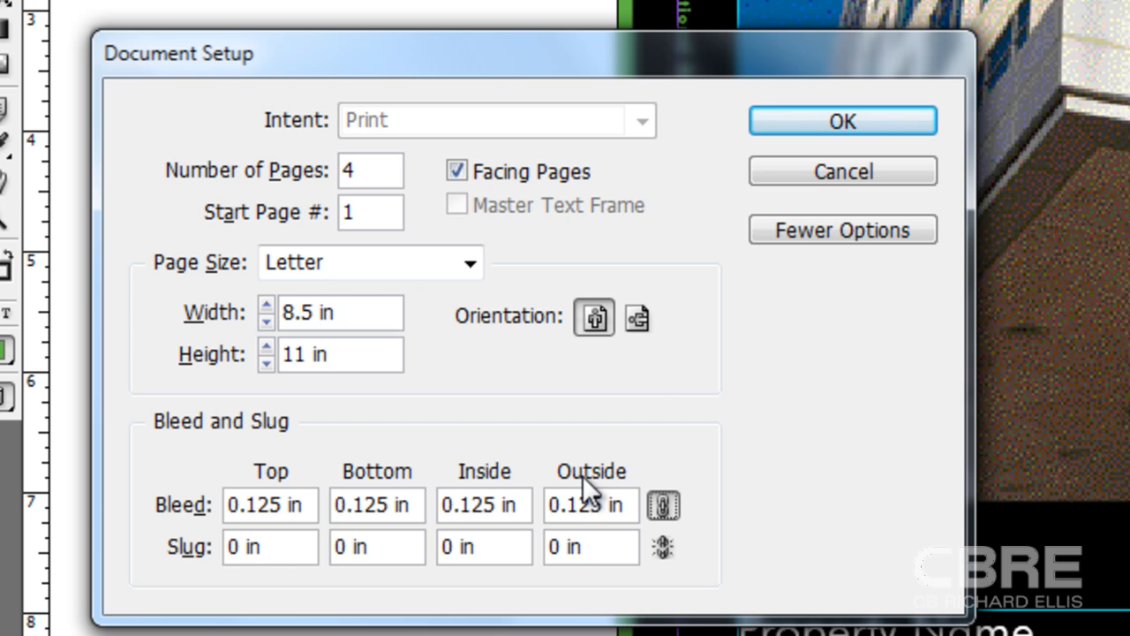
pyautogui.click(850, 122)
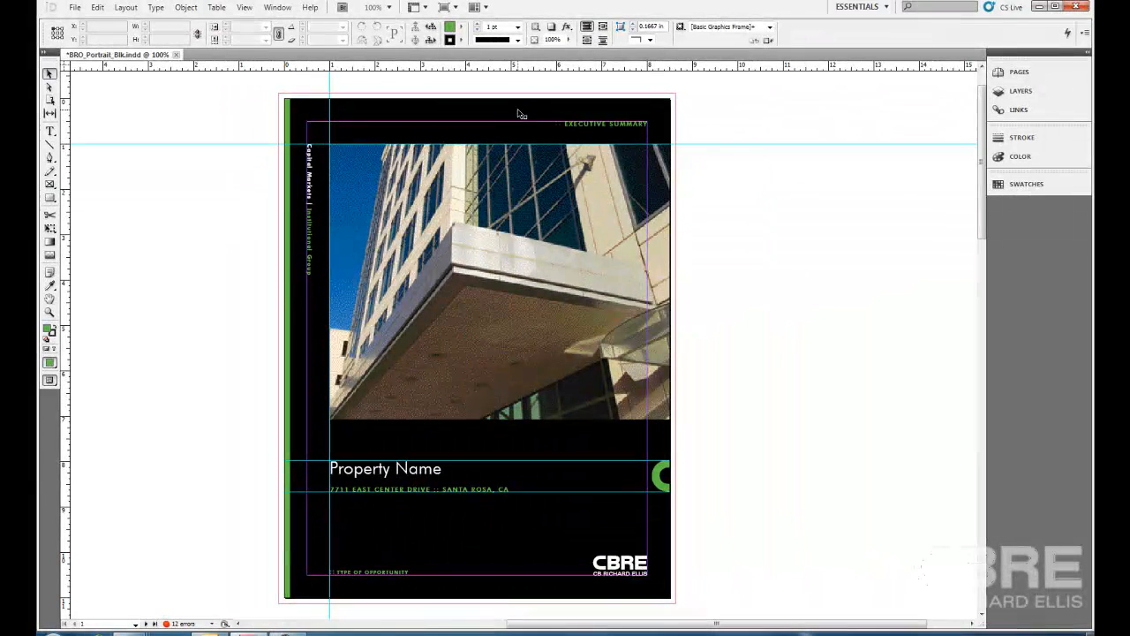
# Extend the cover's black background to the top, right and bottom bleed lines, and the building photo to the right bleed line.
pyautogui.click(520, 114)
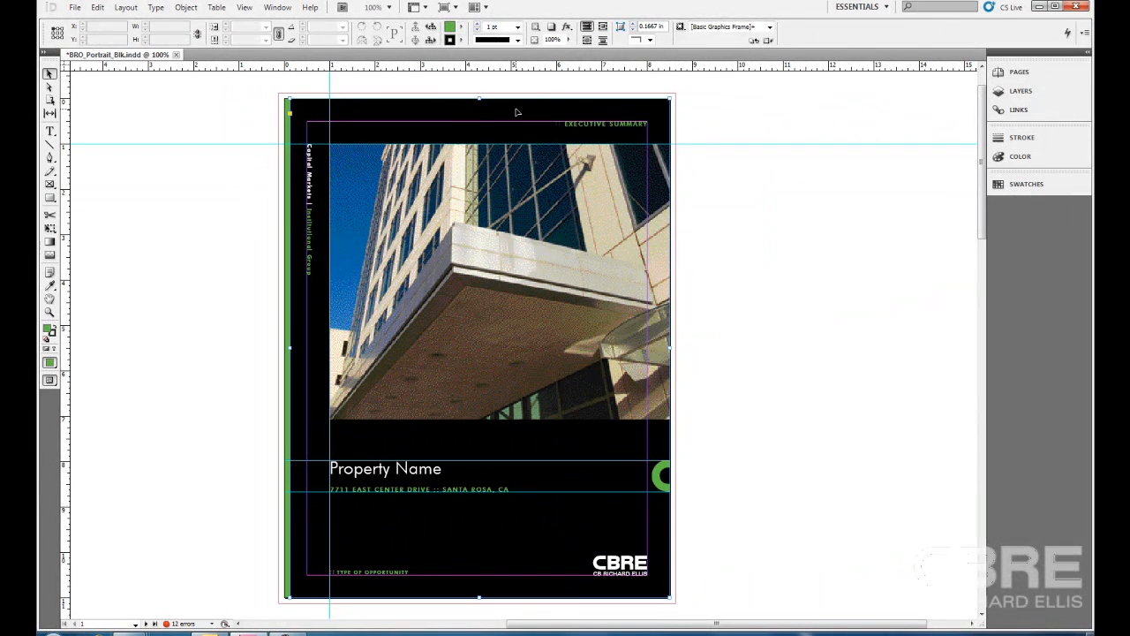
pyautogui.moveTo(479, 98); pyautogui.dragTo(478, 92)
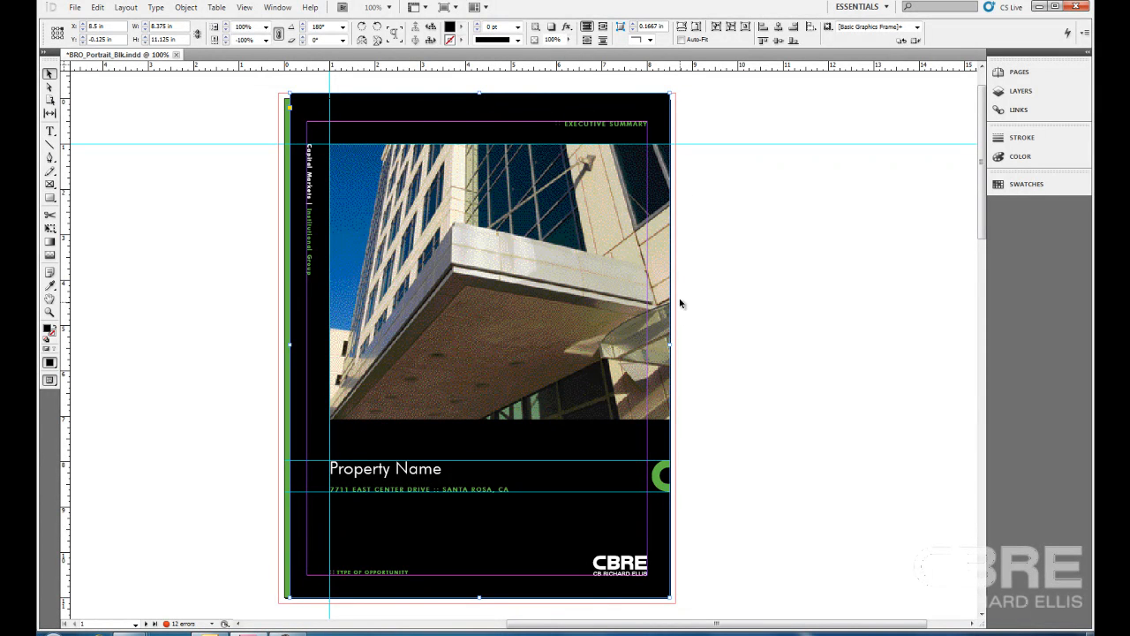
pyautogui.moveTo(670, 344); pyautogui.dragTo(676, 345)
pyautogui.click(668, 276)
pyautogui.moveTo(670, 277); pyautogui.dragTo(675, 277)
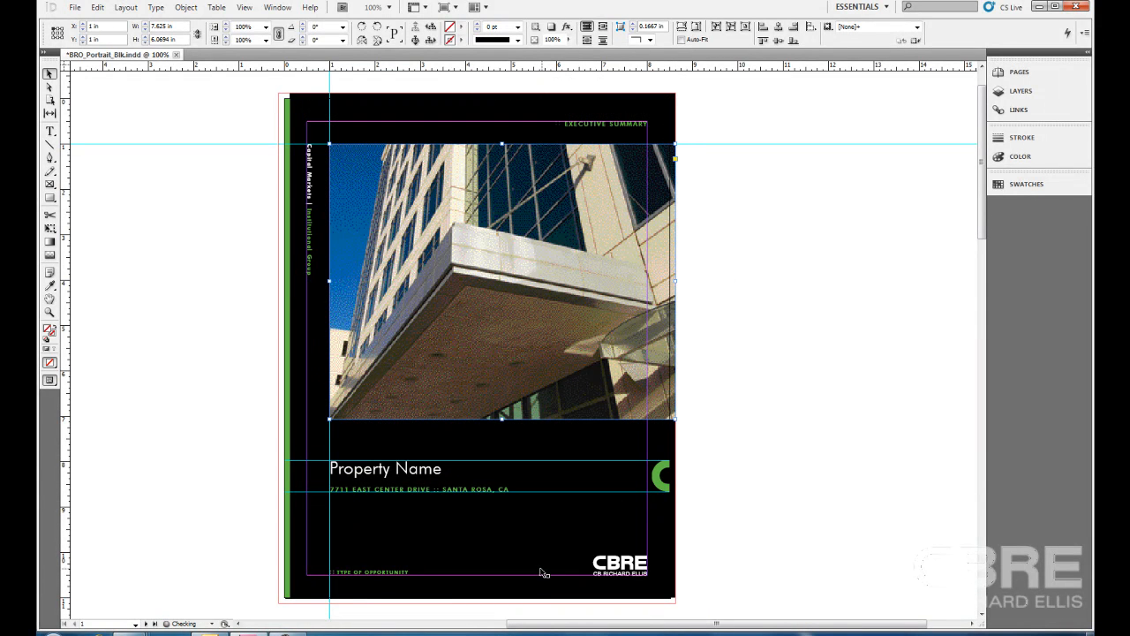
pyautogui.click(521, 598)
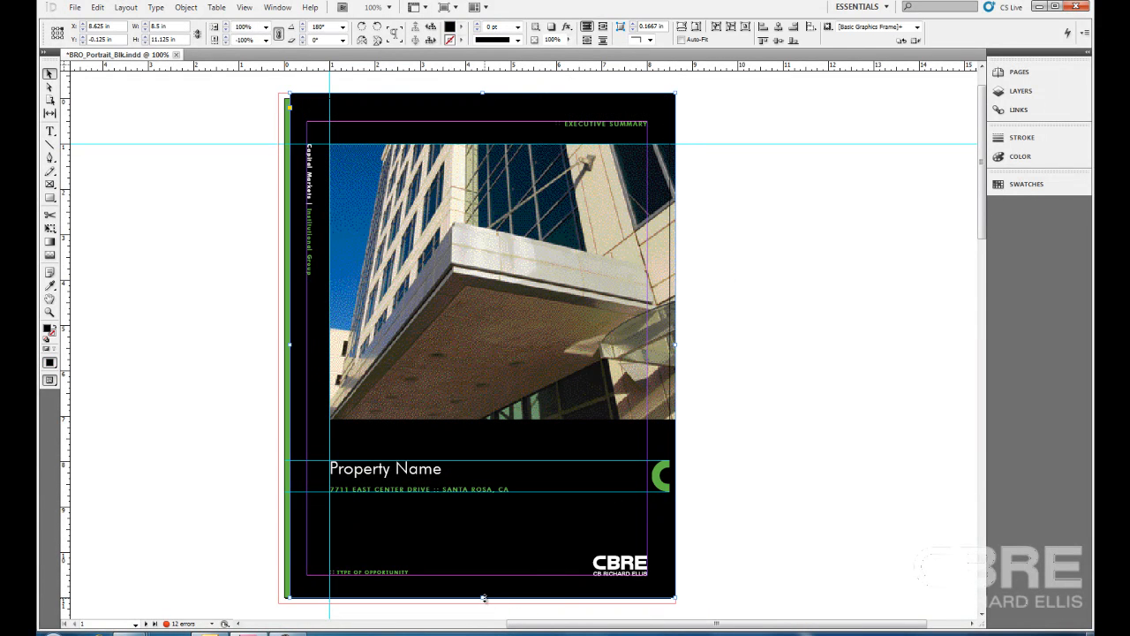
pyautogui.moveTo(482, 598)
pyautogui.mouseDown()
pyautogui.moveTo(482, 580)
pyautogui.moveTo(482, 604)
pyautogui.mouseUp()
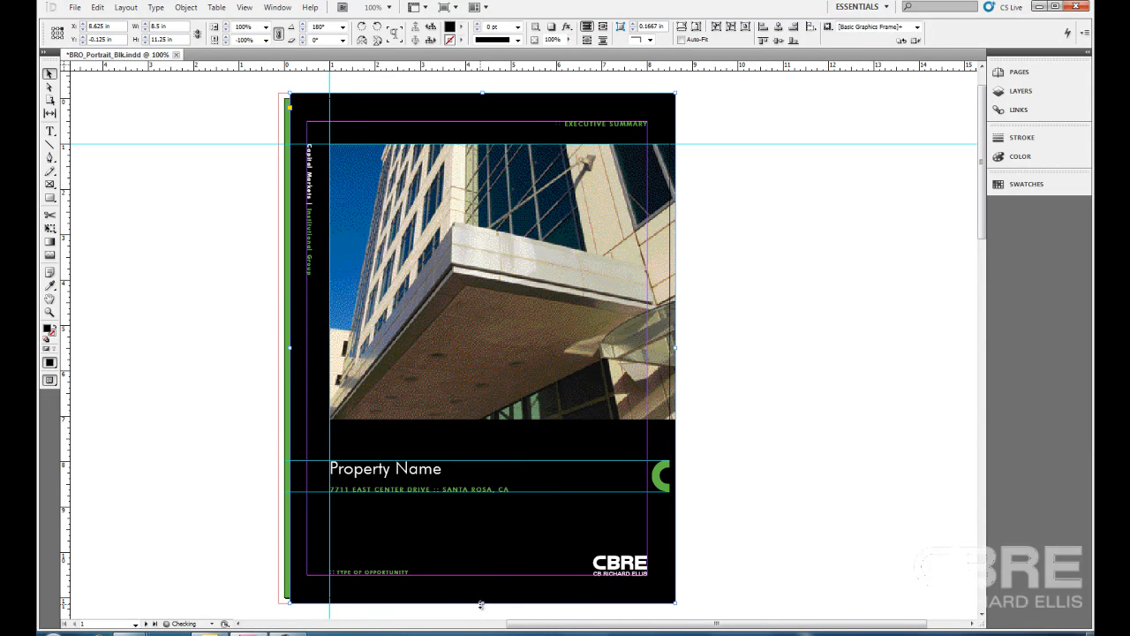
# Extend the green strip along the cover's left edge out to the left, bottom and top bleed lines.
pyautogui.click(287, 362)
pyautogui.moveTo(280, 349); pyautogui.dragTo(279, 350)
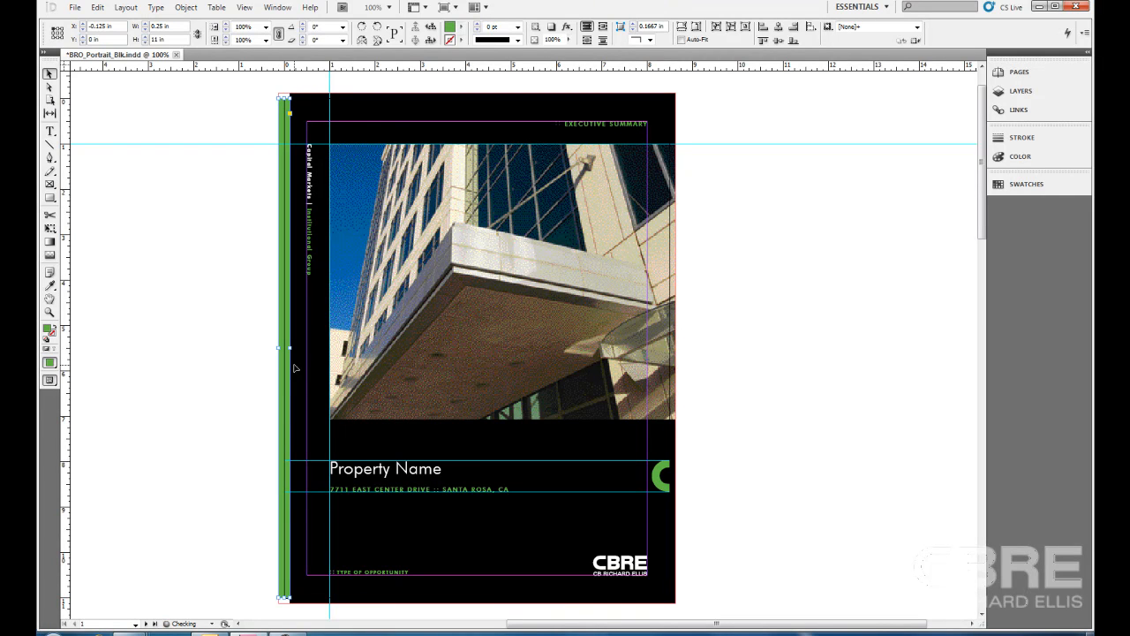
pyautogui.moveTo(283, 598); pyautogui.dragTo(282, 604)
pyautogui.moveTo(284, 96); pyautogui.dragTo(284, 90)
pyautogui.click(749, 253)
# Set up an Adobe PDF (Print) export named BRO_Portrait_Blkv3.pdf, replacing the existing file.
pyautogui.click(75, 8)
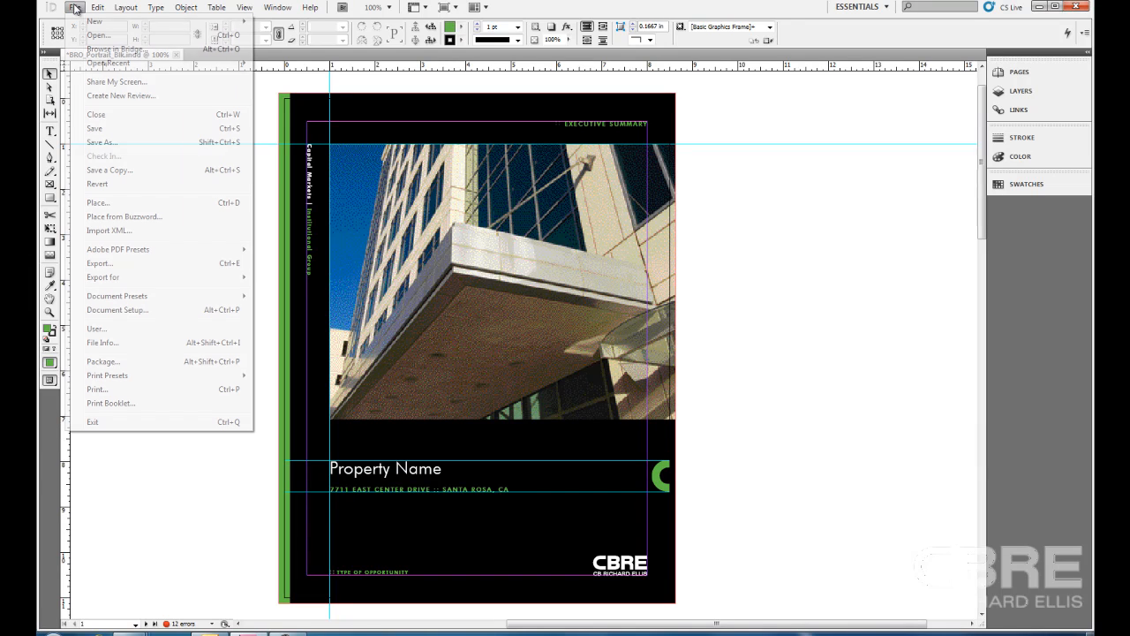
pyautogui.click(156, 263)
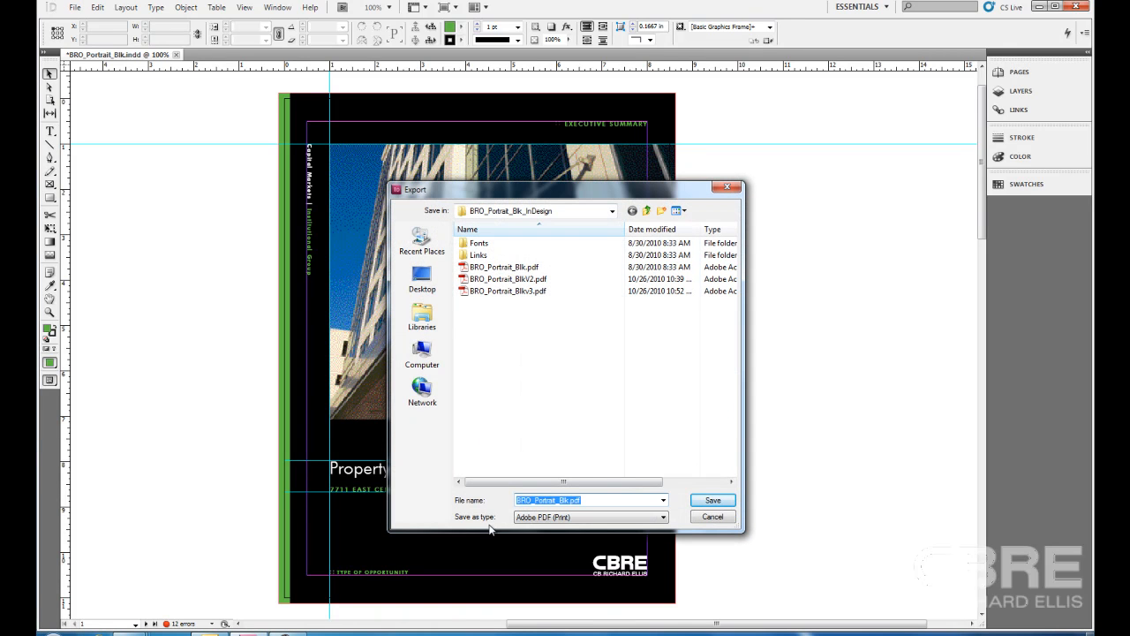
pyautogui.click(568, 500)
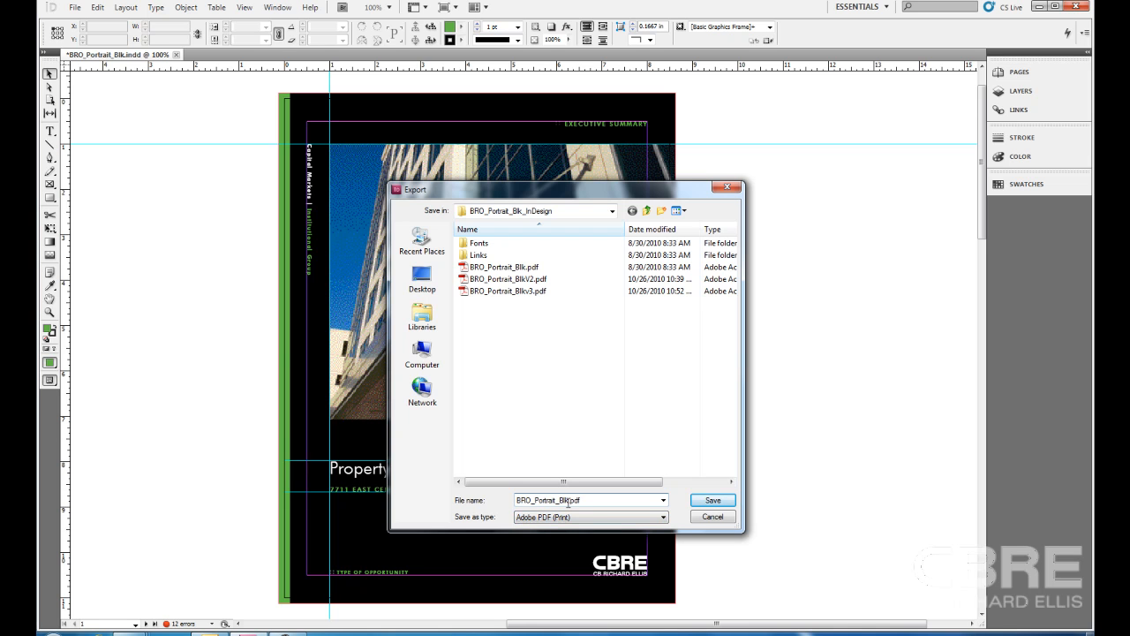
pyautogui.write('V3')
pyautogui.click(714, 502)
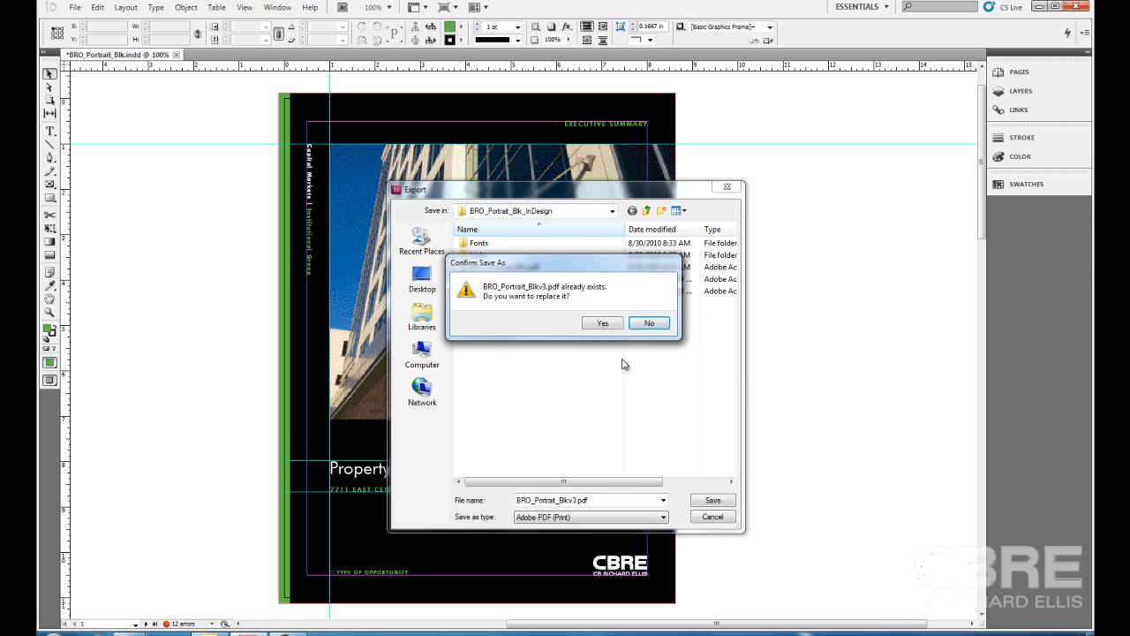
pyautogui.click(615, 323)
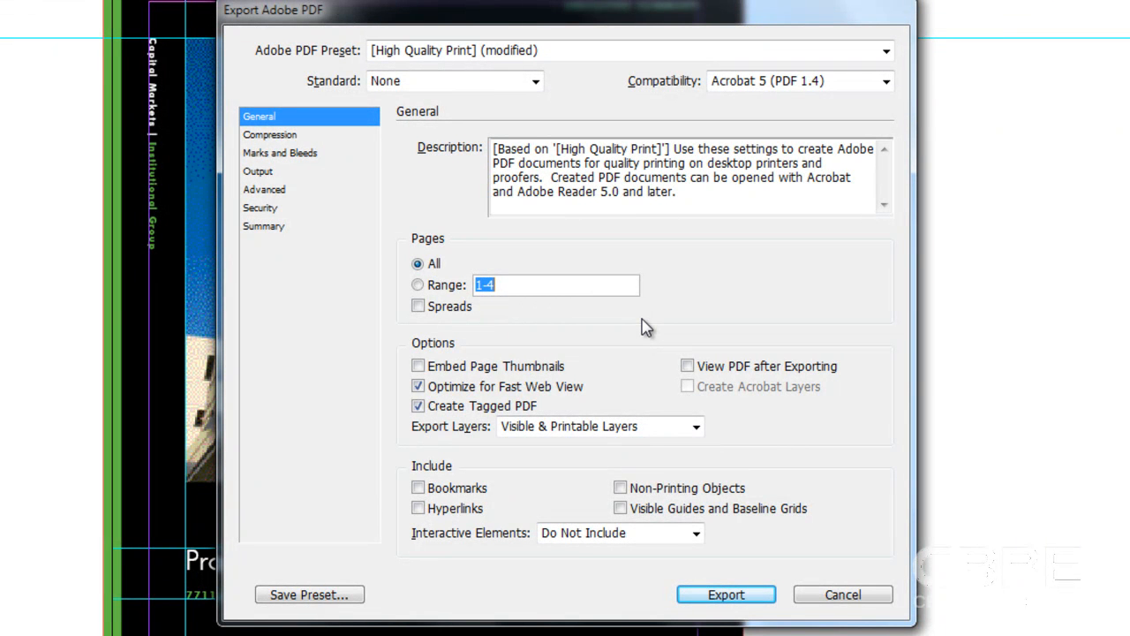
# Export the PDF with all printer's marks and the document bleed settings, continuing despite missing or modified links.
pyautogui.click(307, 157)
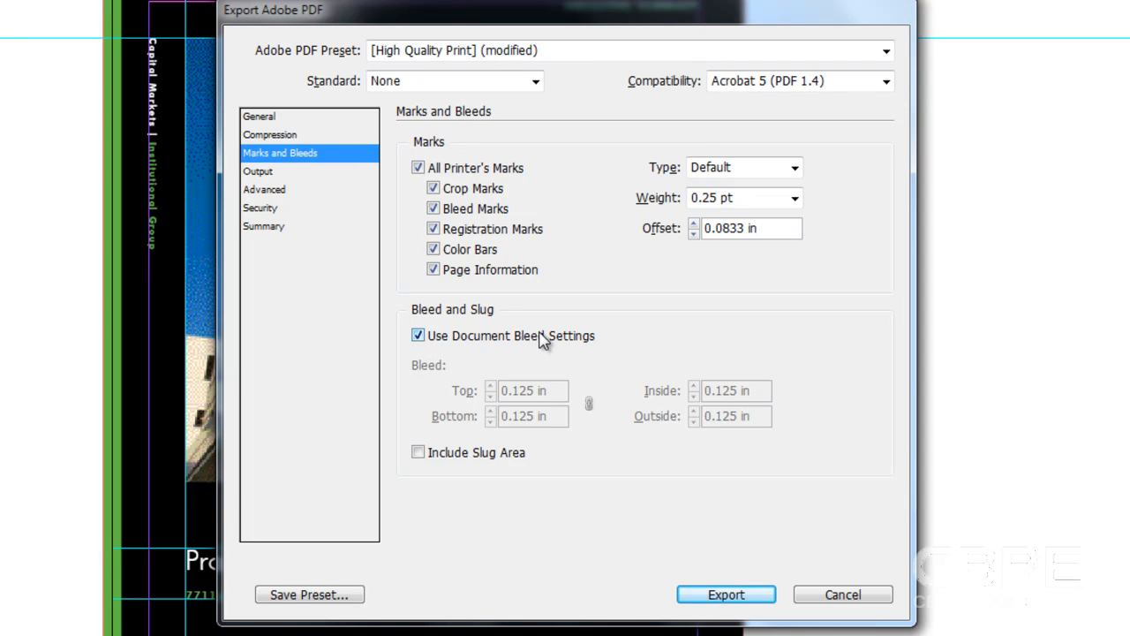
pyautogui.click(418, 337)
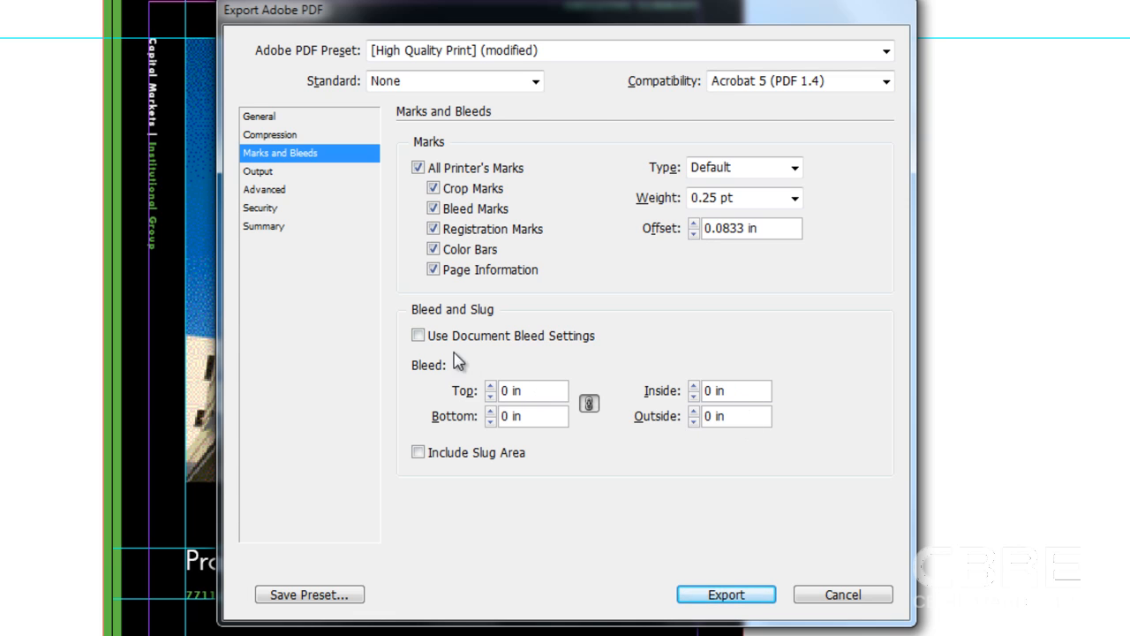
pyautogui.click(418, 338)
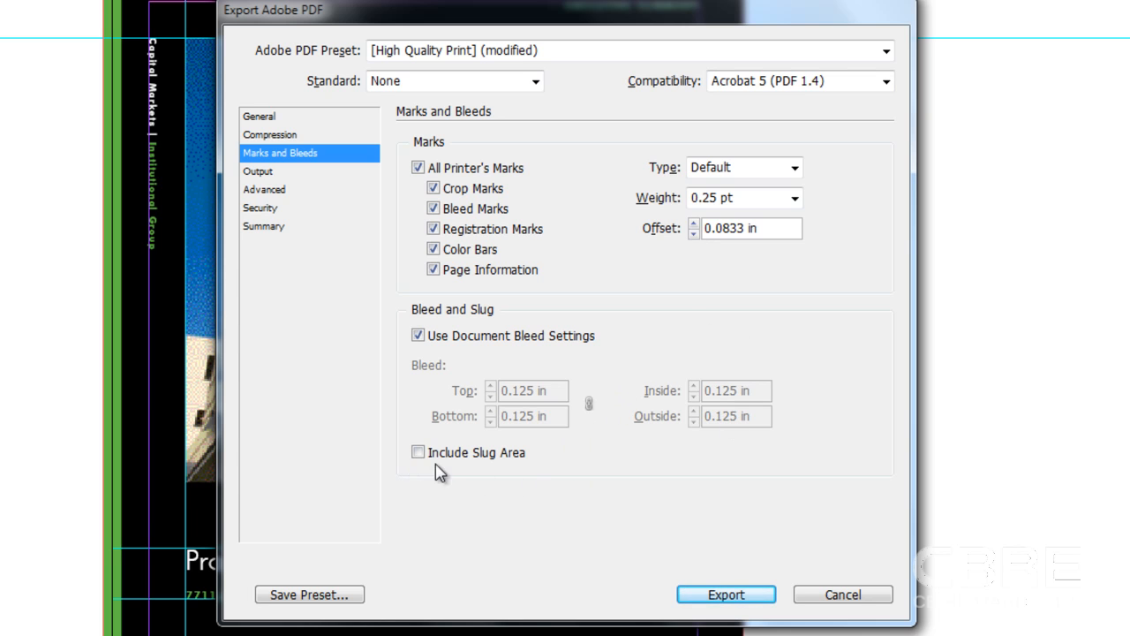
pyautogui.click(726, 594)
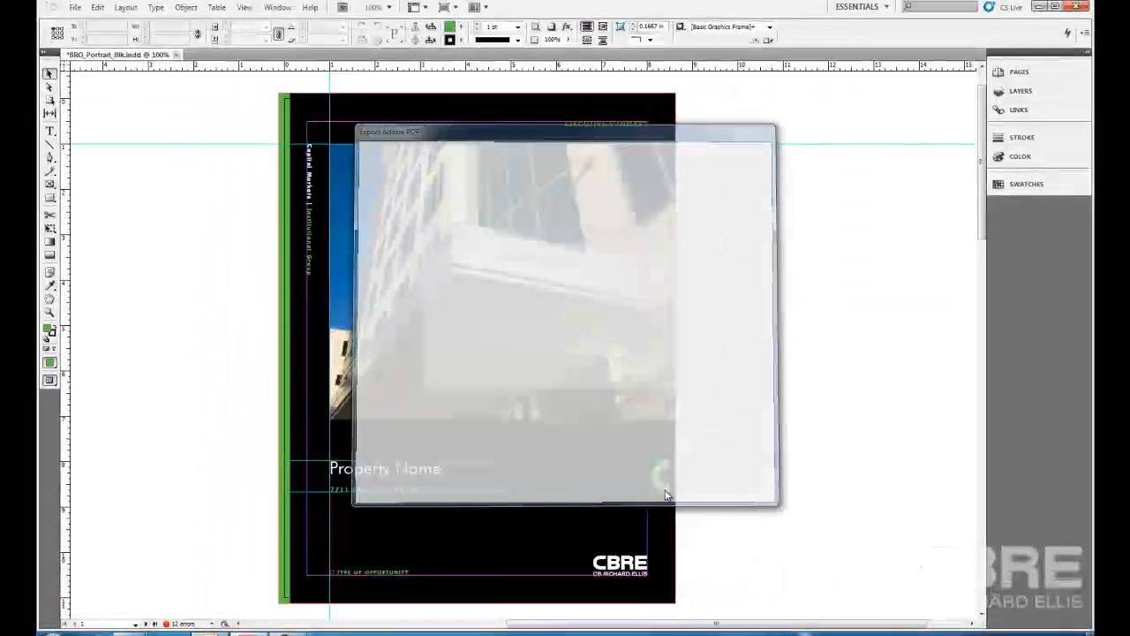
pyautogui.click(688, 259)
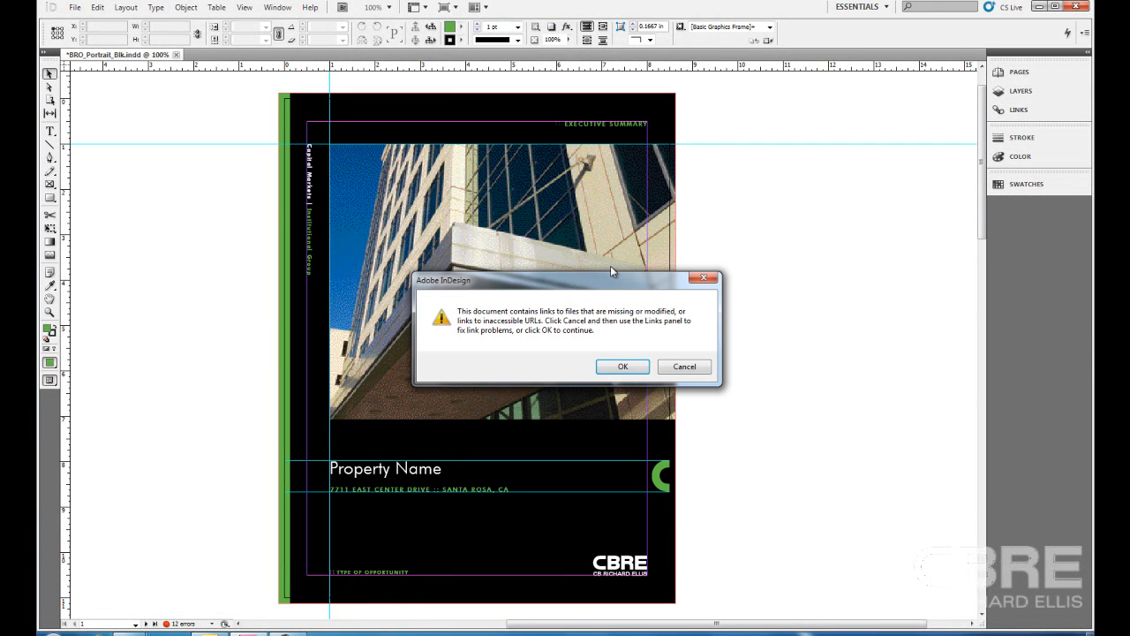
pyautogui.click(624, 366)
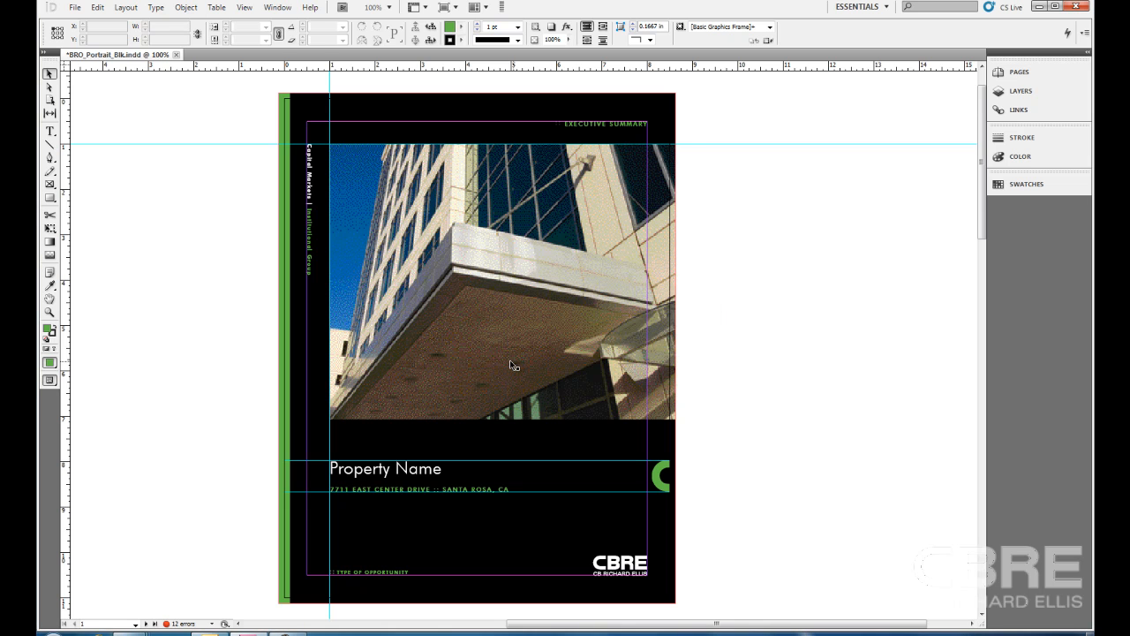